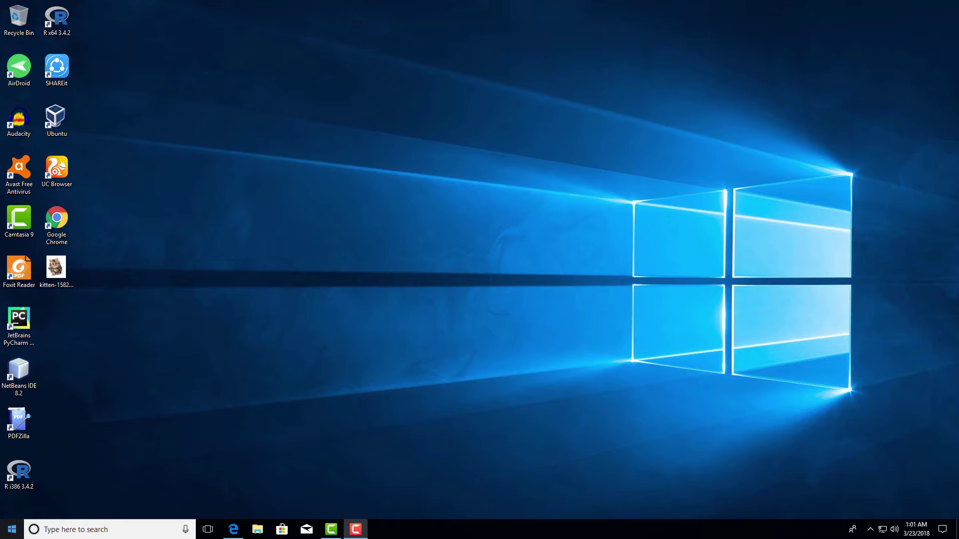
- From the Start menu account icon, open Change account settings and maximize the Settings window
click(12, 529)
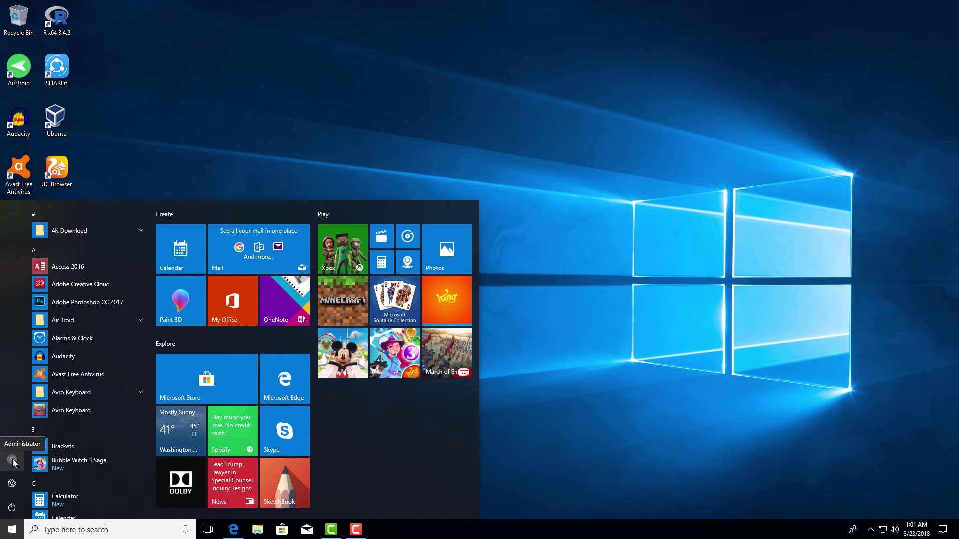
click(13, 461)
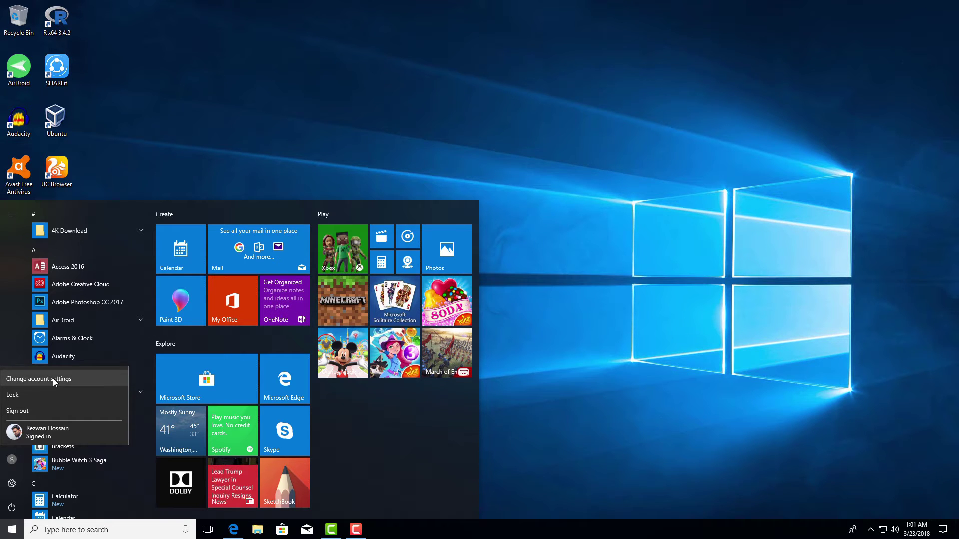
click(53, 379)
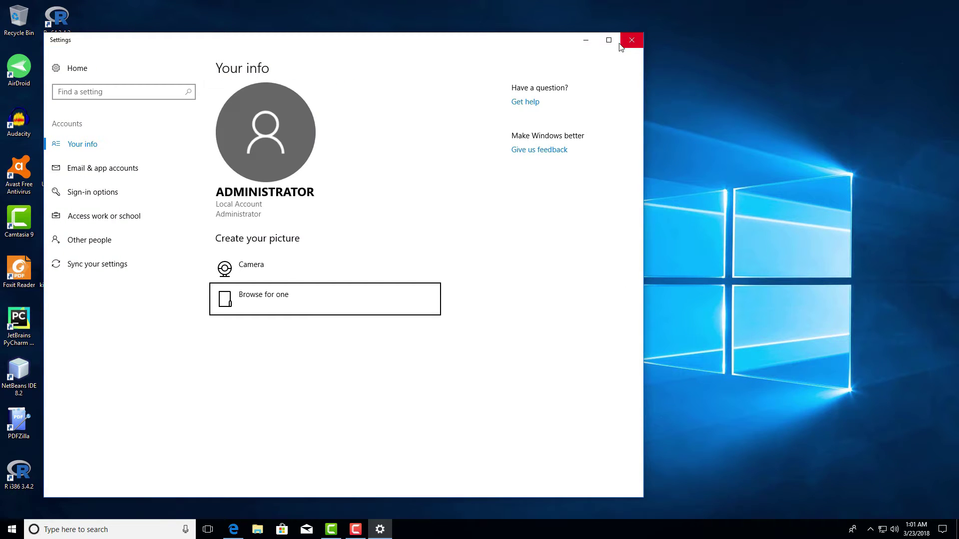
click(609, 40)
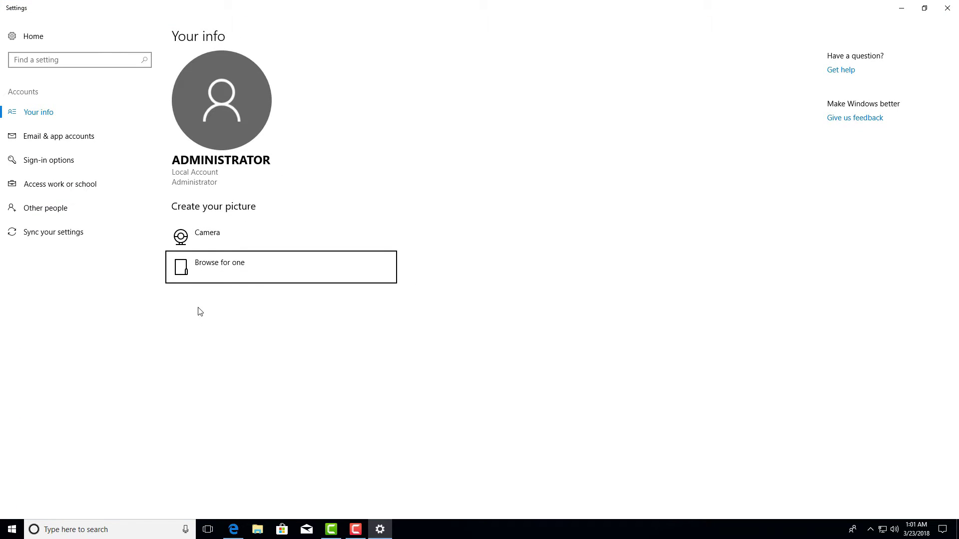
- Go to the Accounts Sign-in options page
click(53, 163)
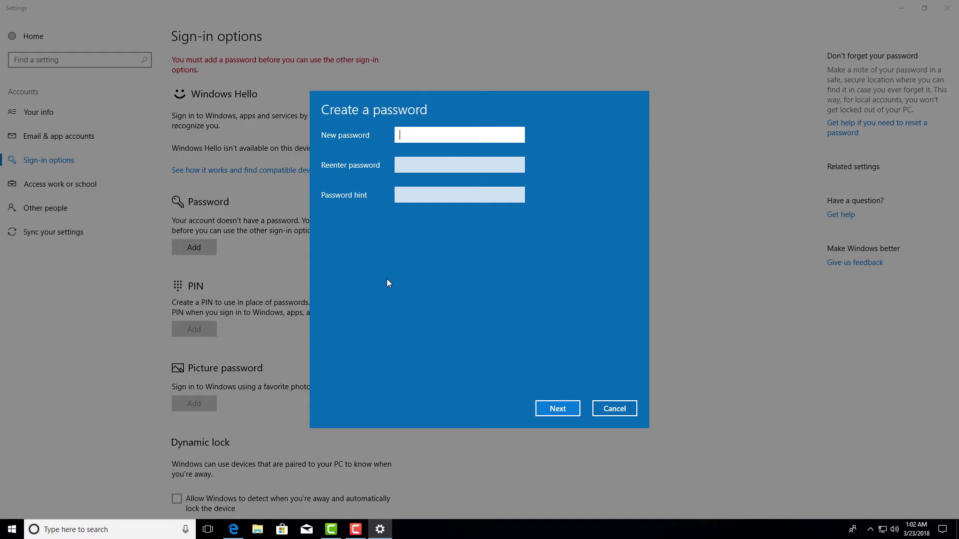
- Enter and confirm a new account password with a short hint, then finish
text(••••••)
click(410, 169)
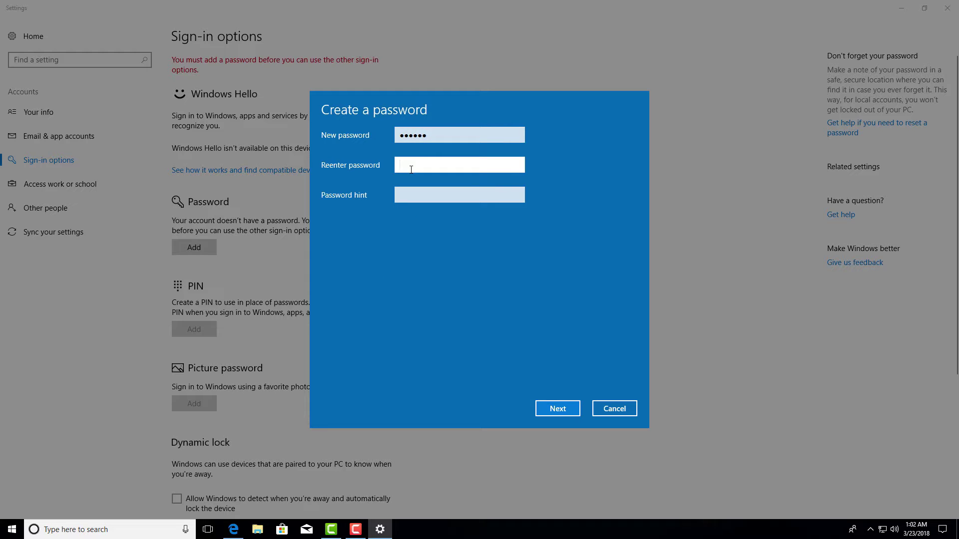
text(••••••)
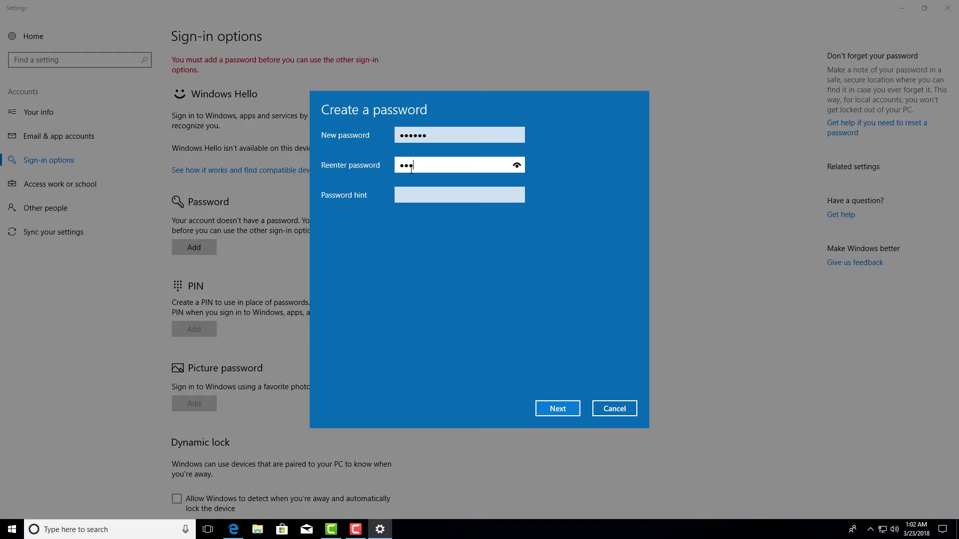
click(418, 193)
text(r)
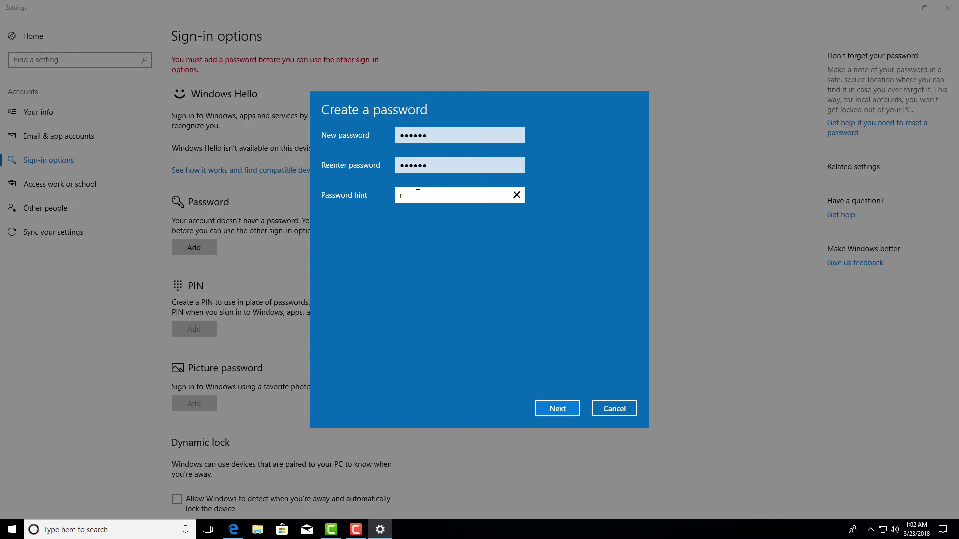
text(zh)
click(567, 410)
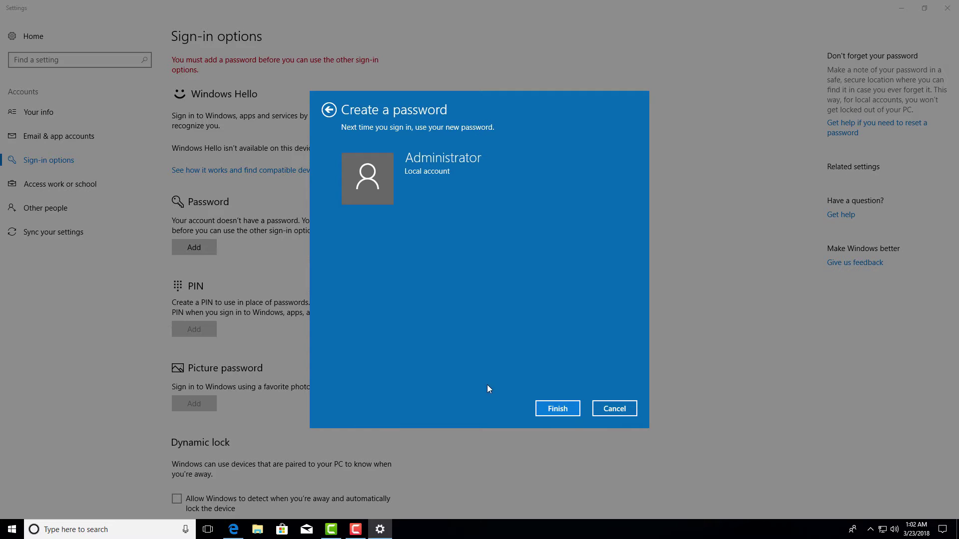
click(566, 410)
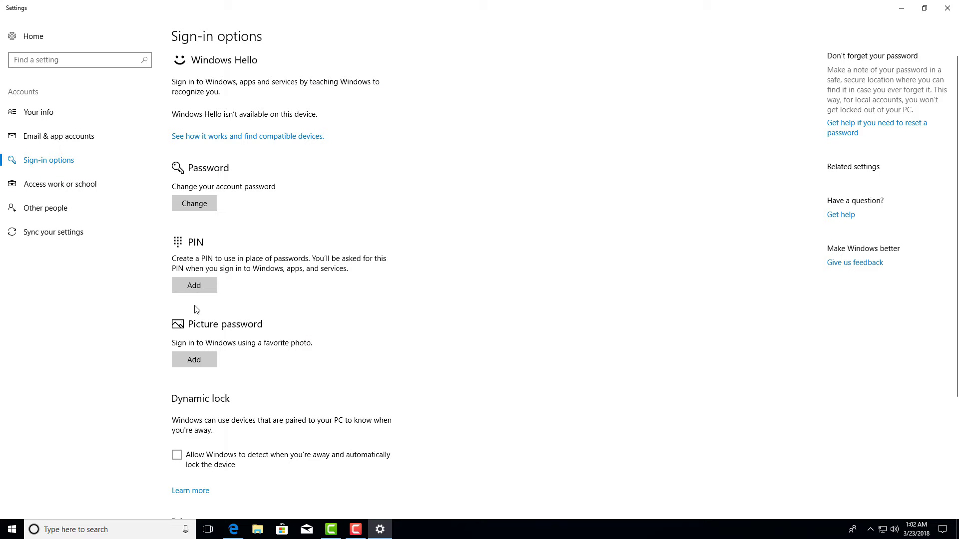
- Start adding a picture password and verify it with the account's current password
click(196, 360)
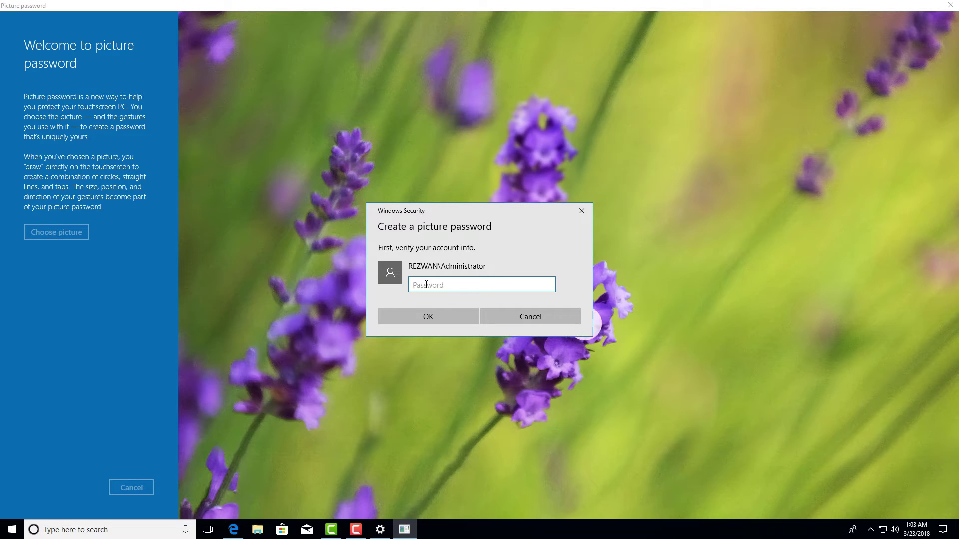
text(•••)
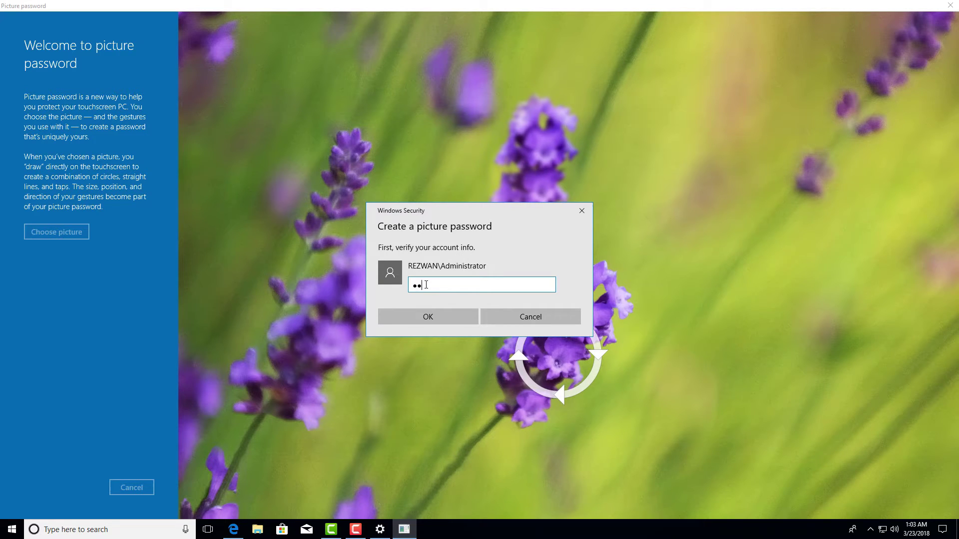
text(•••)
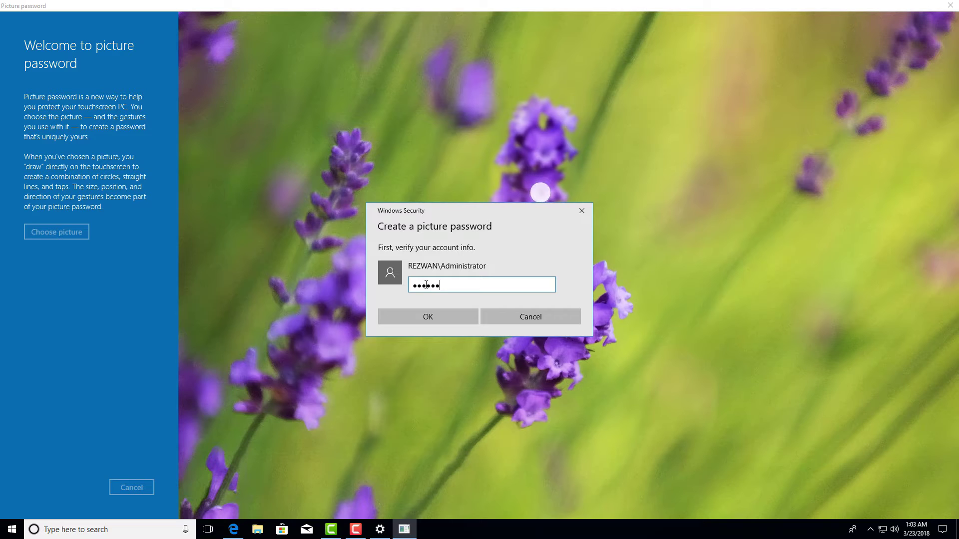
click(446, 318)
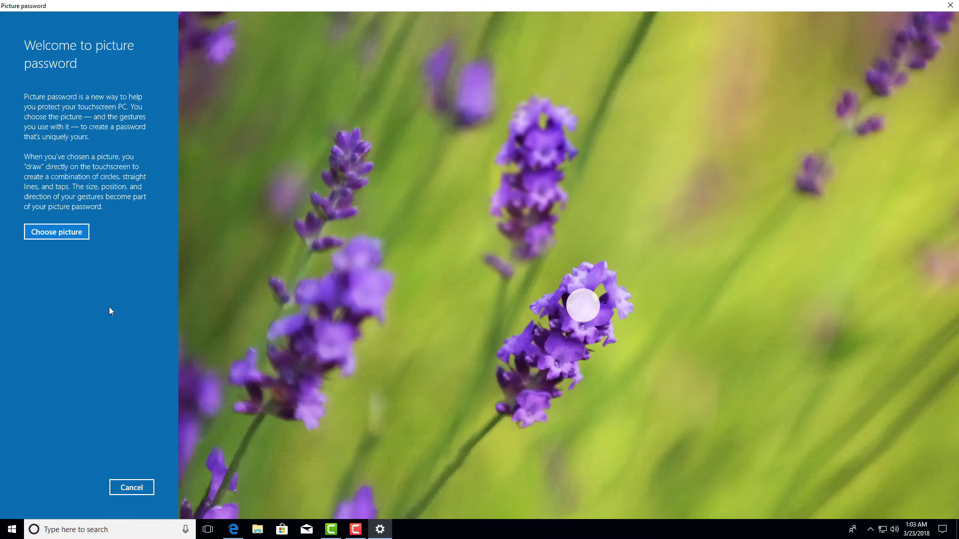
- Load the kitten image from the Desktop and drag it lower in the frame
click(66, 238)
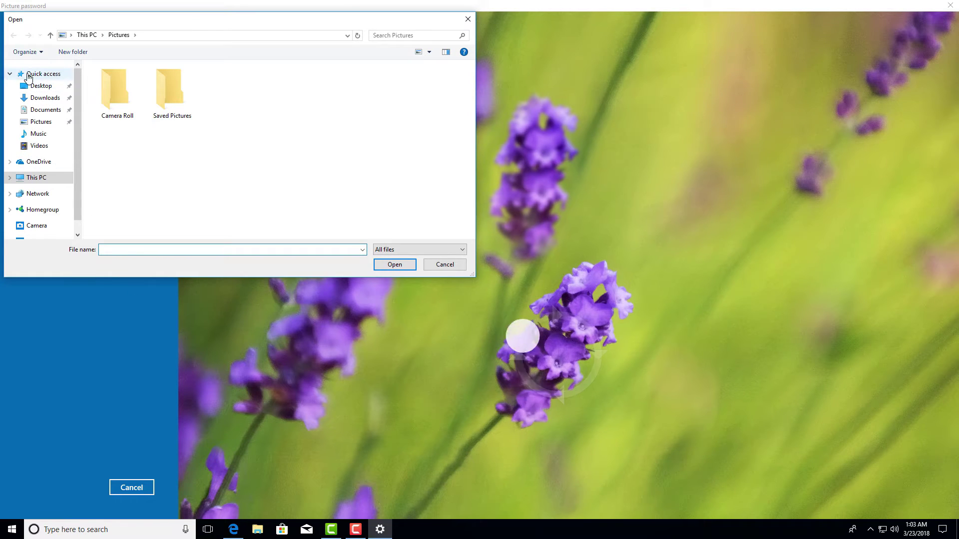
click(36, 86)
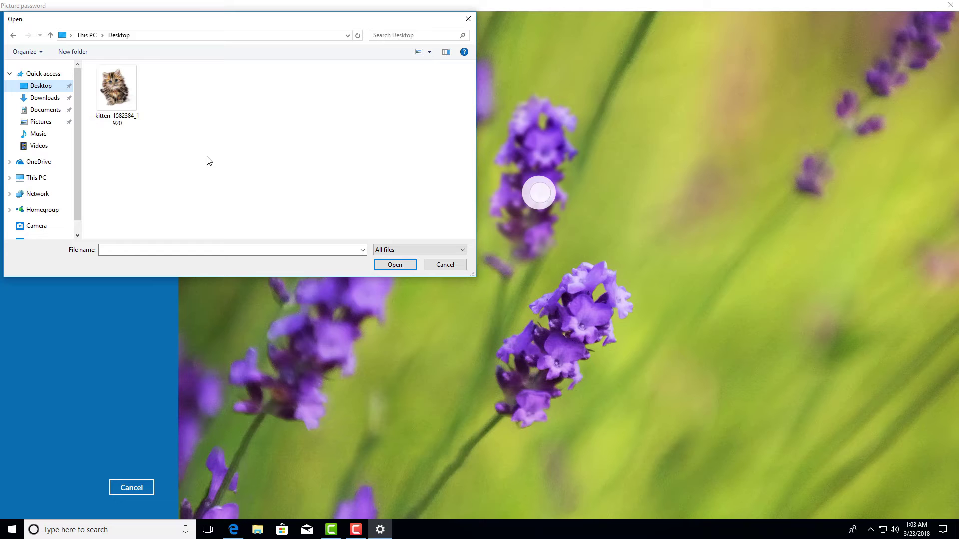
double_click(124, 106)
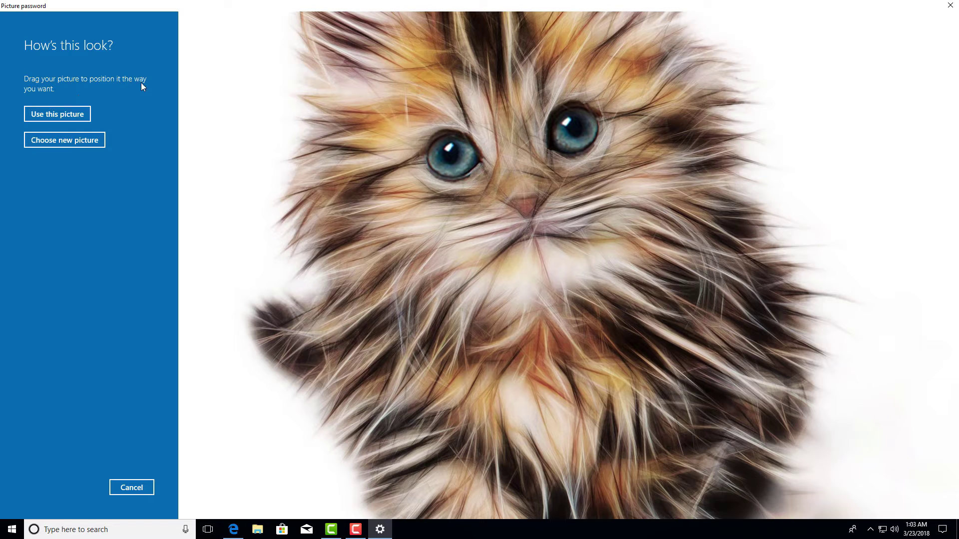
drag(525, 174, 546, 268)
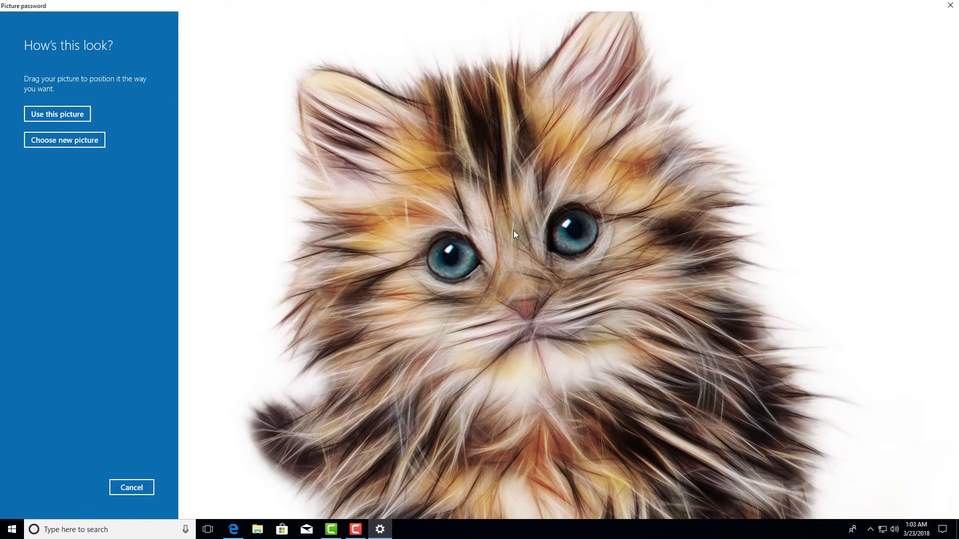
scroll(514, 230, down, 2)
scroll(520, 214, up, 5)
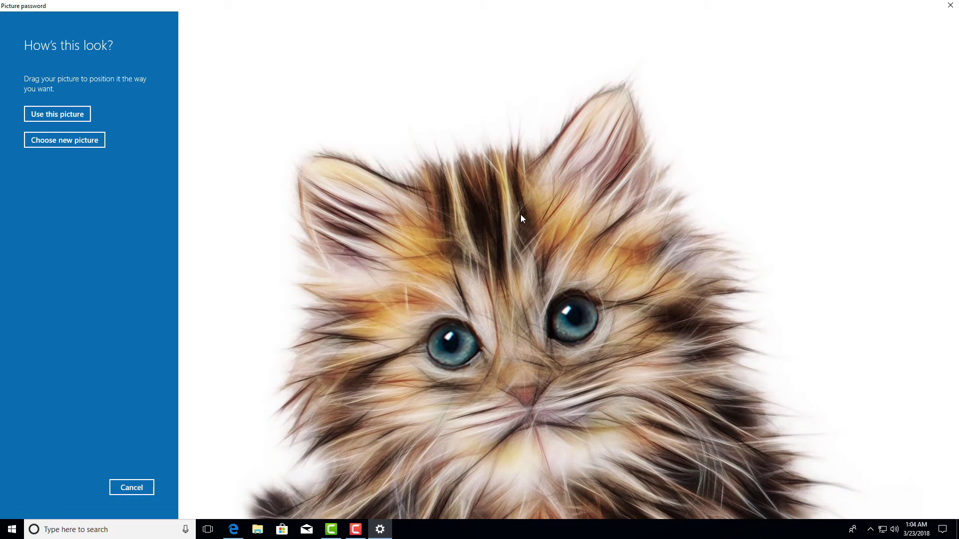
scroll(520, 214, down, 6)
scroll(520, 214, up, 1)
scroll(520, 214, up, 2)
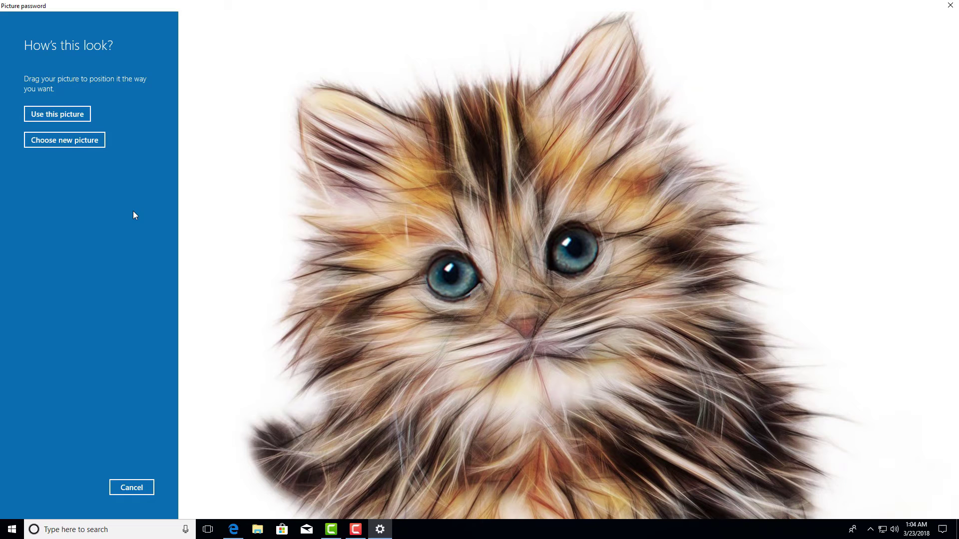
- Accept the kitten picture and draw the three gestures: tap right eye, tap nose, line from left eye to nose
click(52, 117)
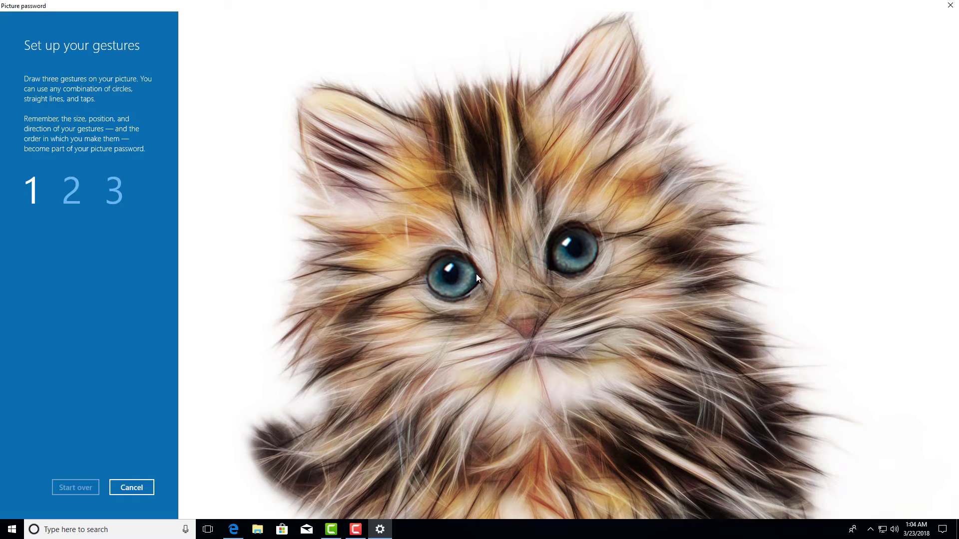
click(577, 251)
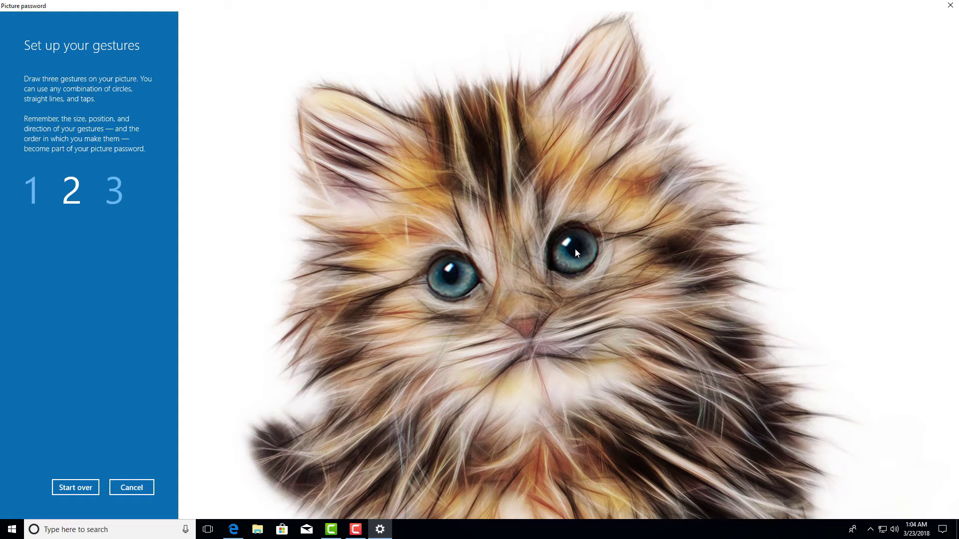
click(522, 325)
drag(450, 274, 522, 326)
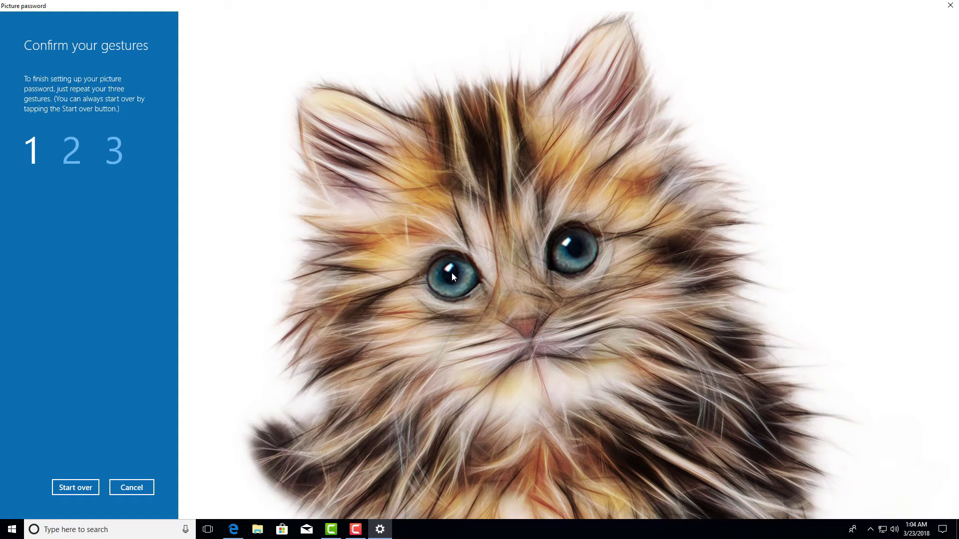
- Repeat the three gestures on the kitten to confirm the picture password
click(579, 250)
click(531, 325)
click(450, 272)
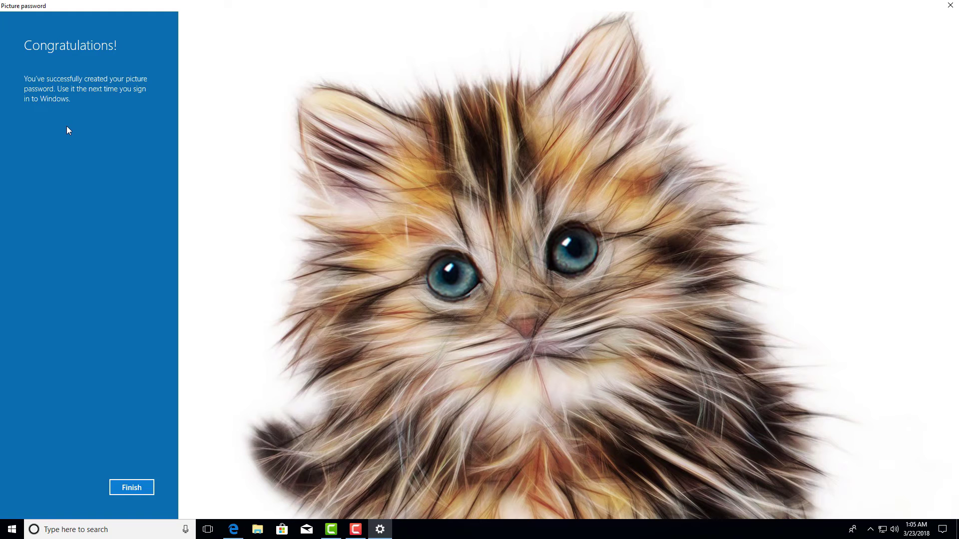
- Finish the picture password setup and close the Settings window with Alt+F4
click(125, 484)
click(363, 533)
click(363, 532)
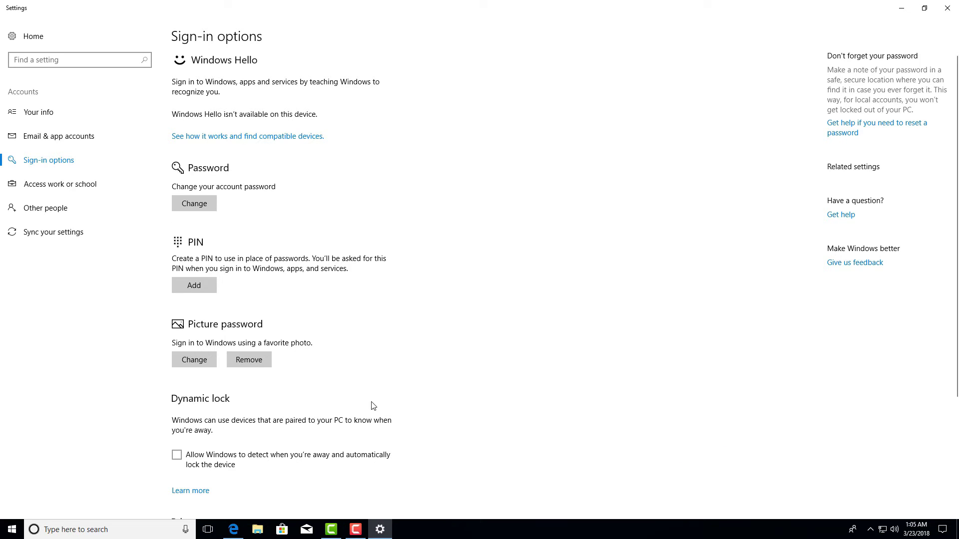
key(alt+F4)
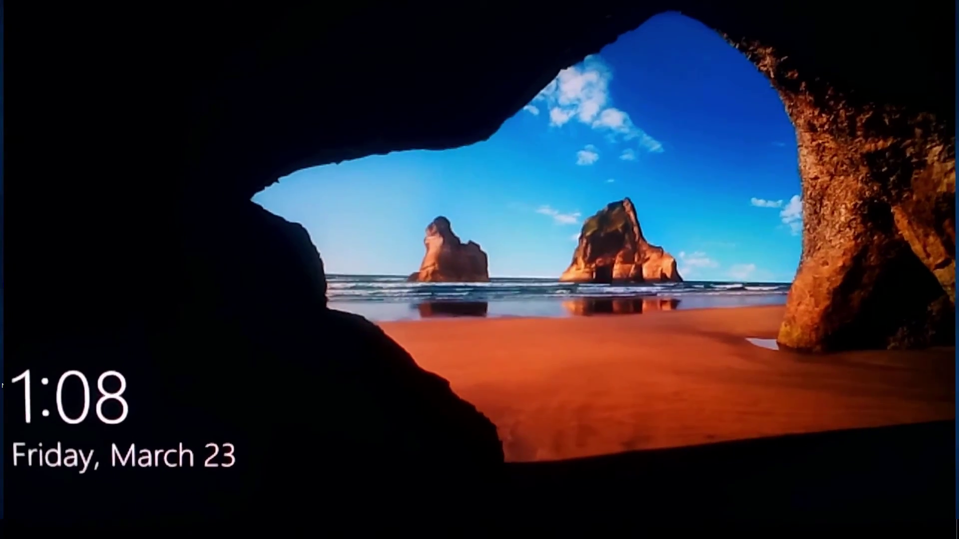
- Dismiss the lock screen to reach the kitten picture-password sign-in screen
click(544, 295)
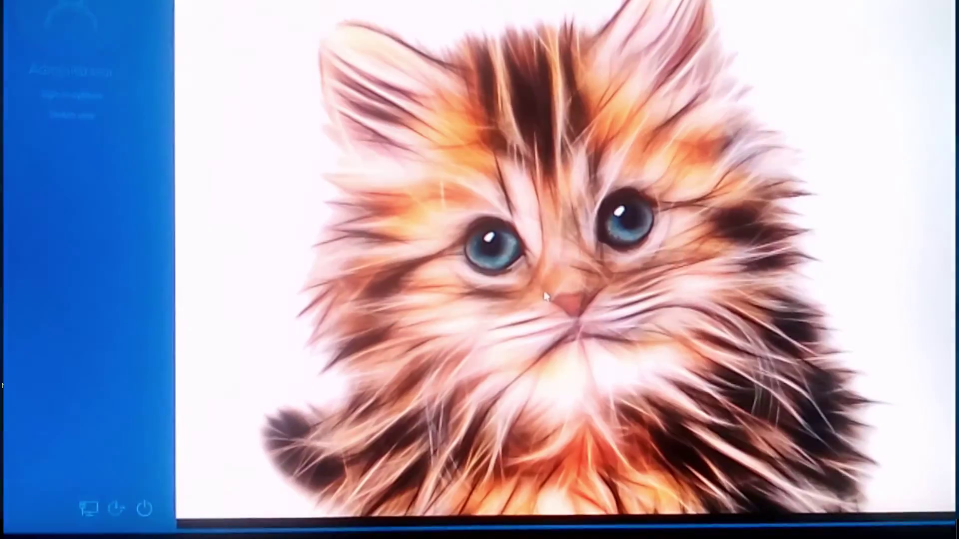